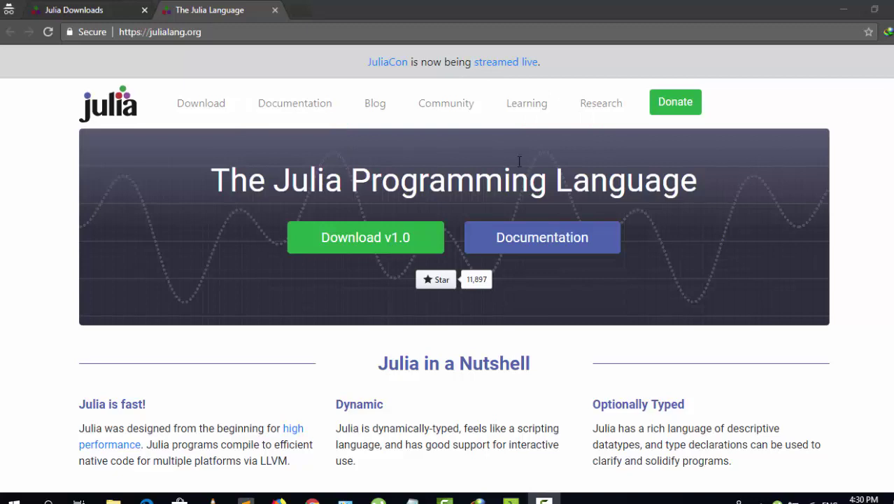
Download the 64-bit Windows self-extracting archive of the current stable Julia release, v1.0.0, and dismiss the download manager's notice
{"action": "left_click", "coordinate": [371, 240]}
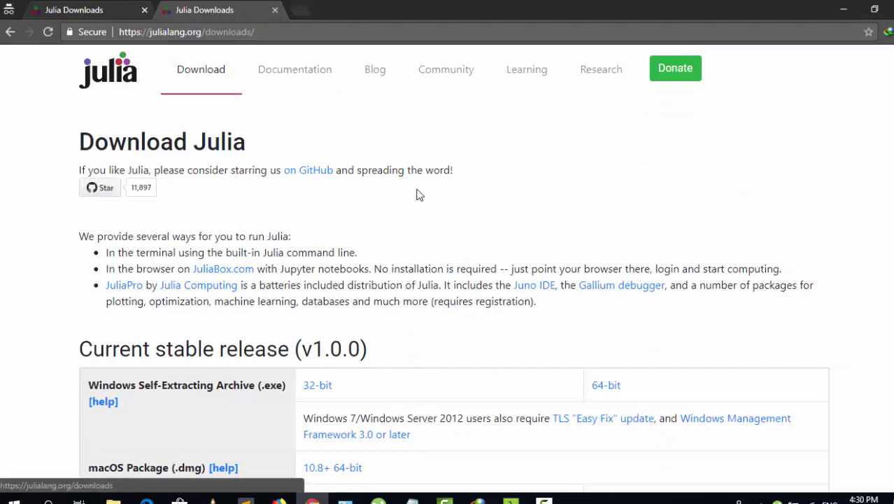
{"action": "scroll", "coordinate": [420, 196], "scroll_direction": "down", "scroll_amount": 3}
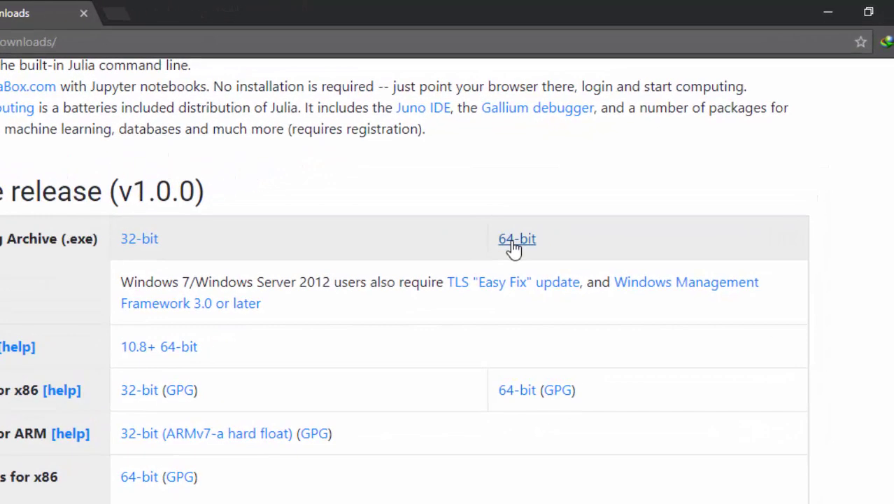
{"action": "left_click", "coordinate": [516, 240]}
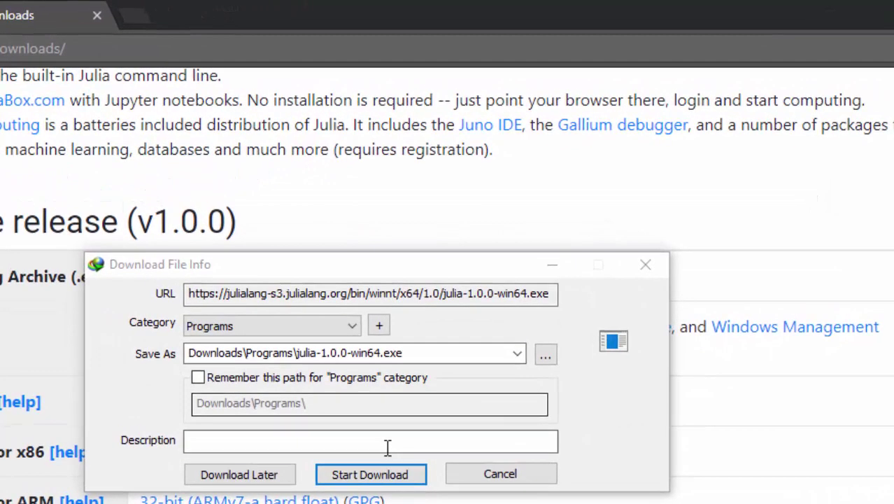
{"action": "left_click", "coordinate": [395, 481]}
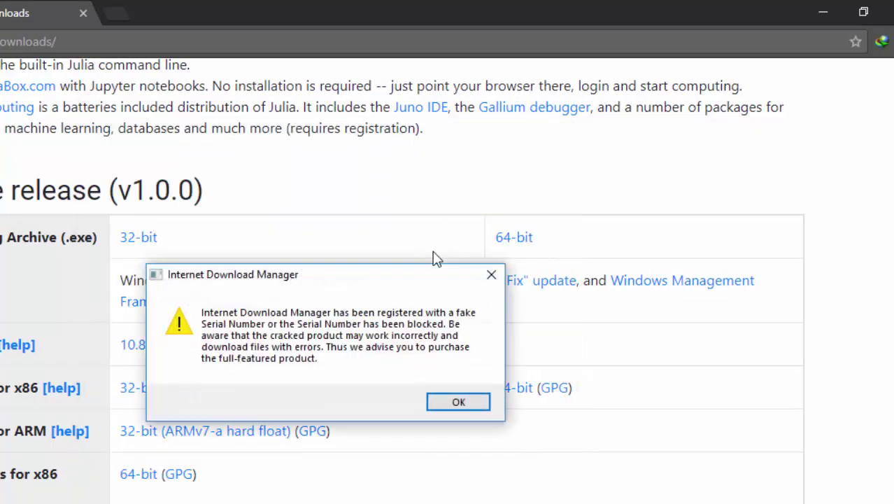
{"action": "left_click", "coordinate": [480, 279]}
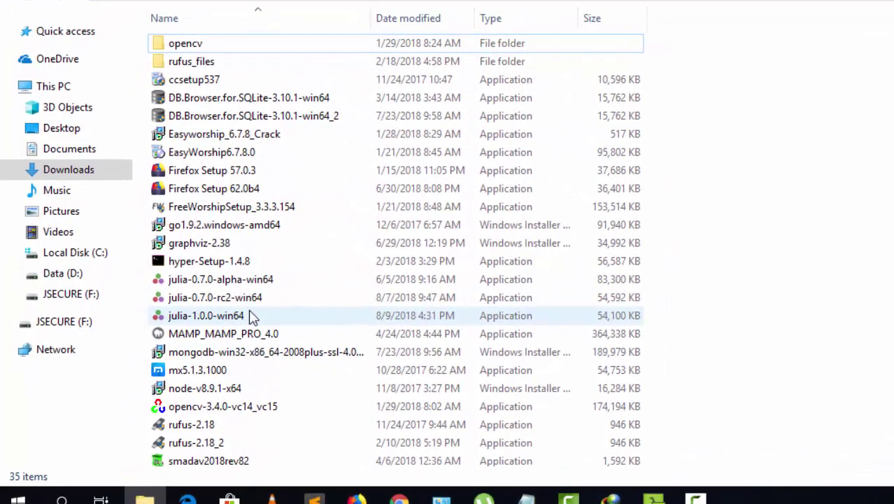
Install Julia from julia-1.0.0-win64 into C:\Users\This PC\AppData\Local\Julia-1.0.0 and finish the setup, opening the install folder
{"action": "double_click", "coordinate": [259, 317]}
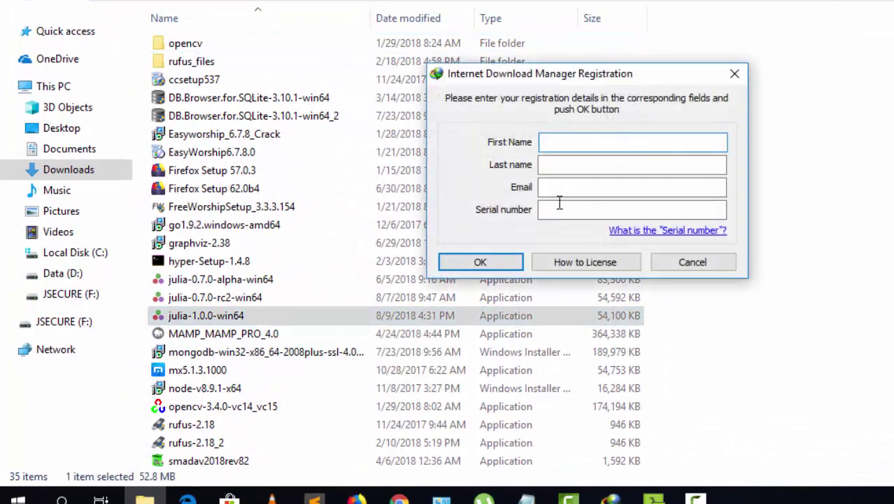
{"action": "left_click", "coordinate": [735, 71]}
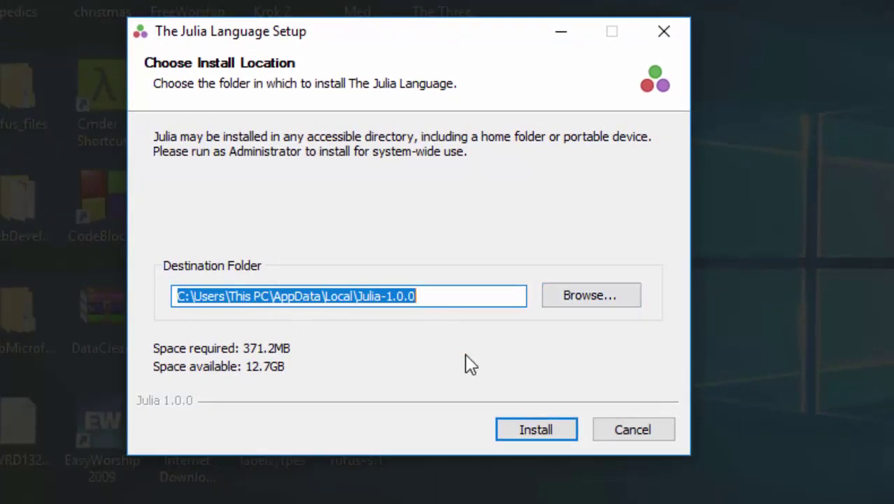
{"action": "left_click", "coordinate": [543, 427]}
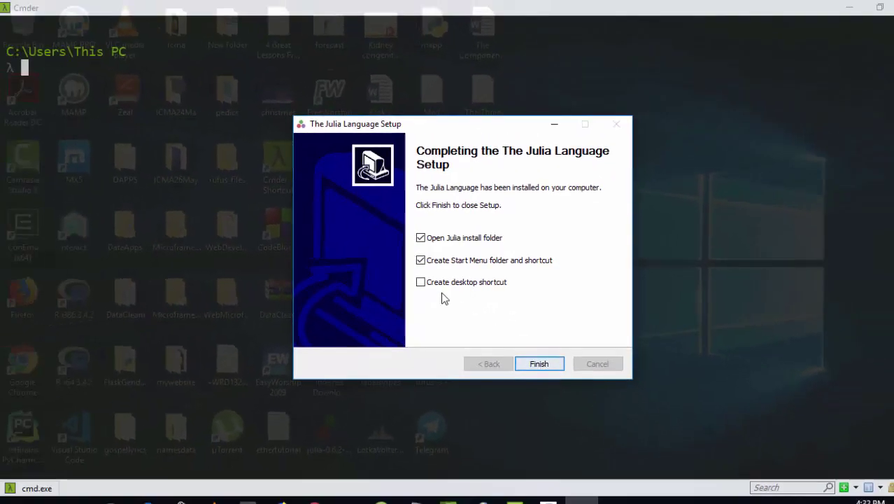
{"action": "key", "text": "Return"}
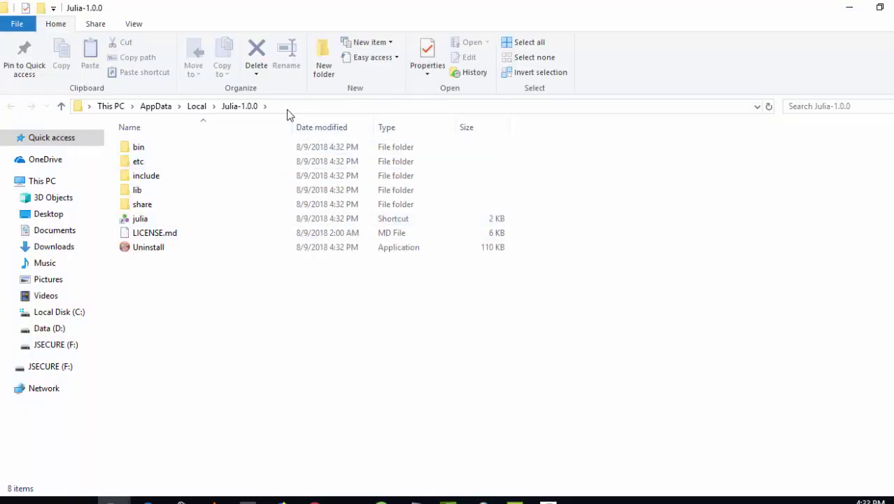
Switch to the Cmder terminal, run julia to check which version starts, and leave the session with exit()
{"action": "left_click", "coordinate": [515, 499]}
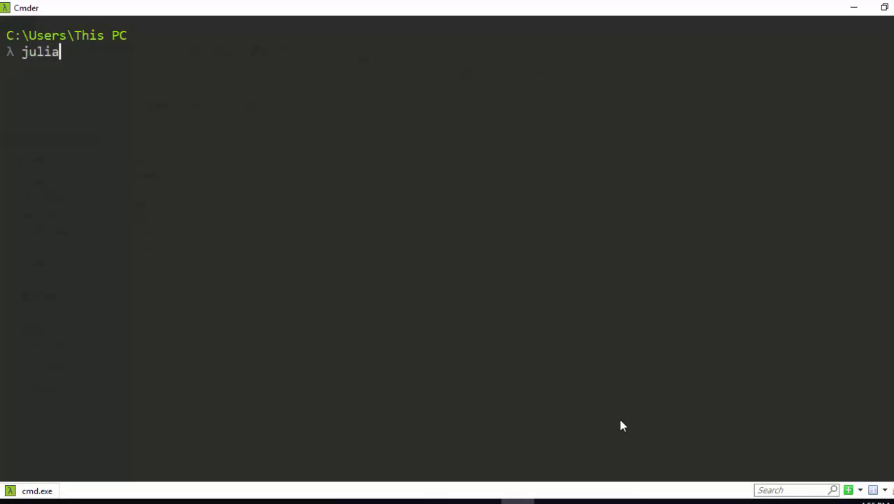
{"action": "key", "text": "Return"}
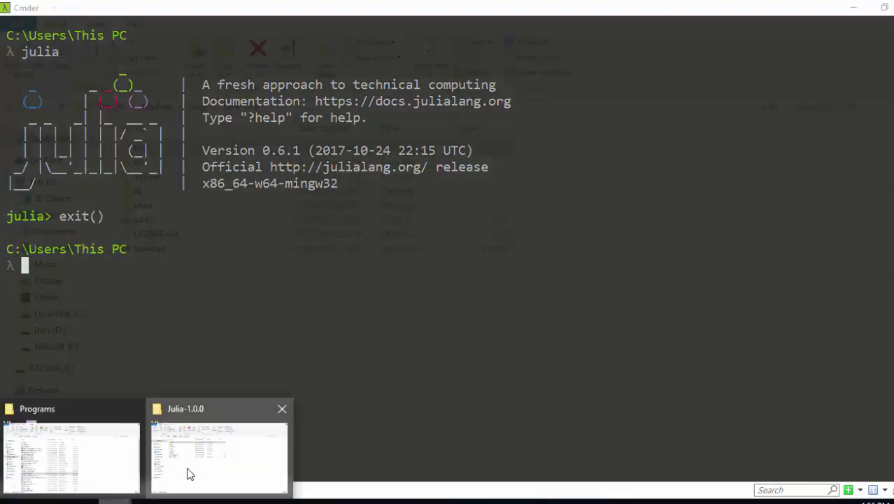
In File Explorer, rename the julia application in the bin folder of Julia-1.0.0 to julia1.0
{"action": "left_click", "coordinate": [185, 475]}
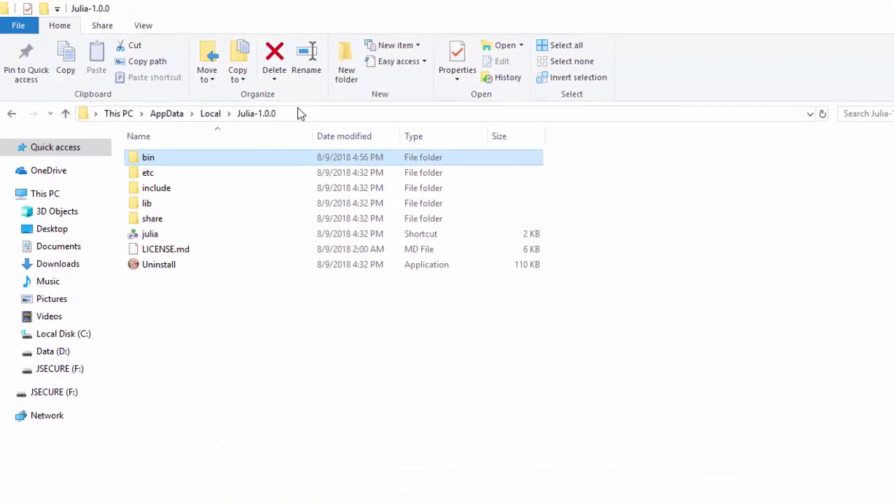
{"action": "left_click", "coordinate": [346, 139]}
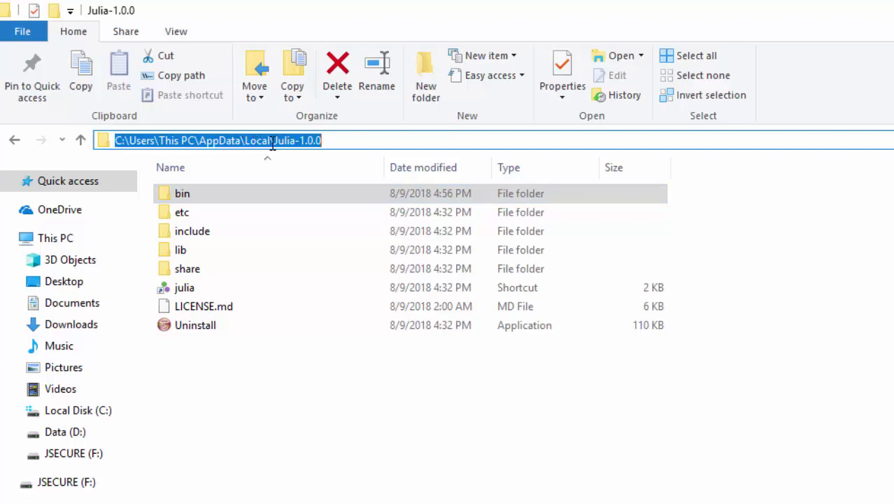
{"action": "double_click", "coordinate": [209, 196]}
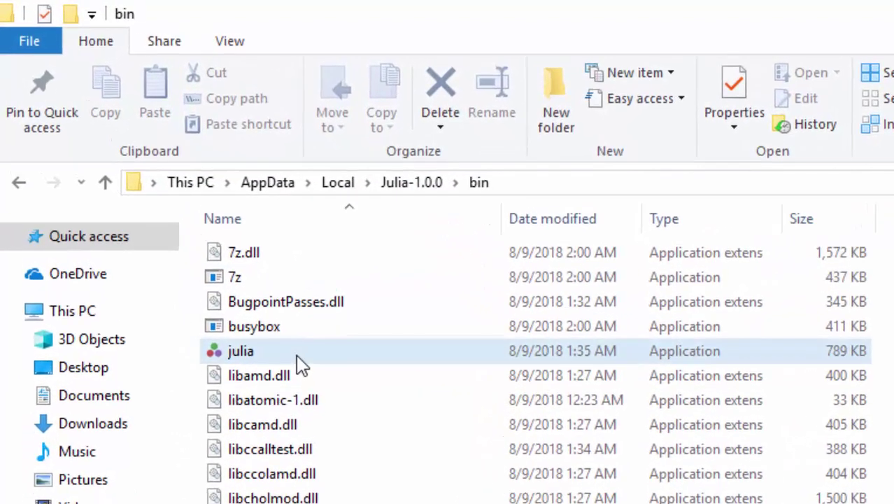
{"action": "left_click", "coordinate": [202, 271]}
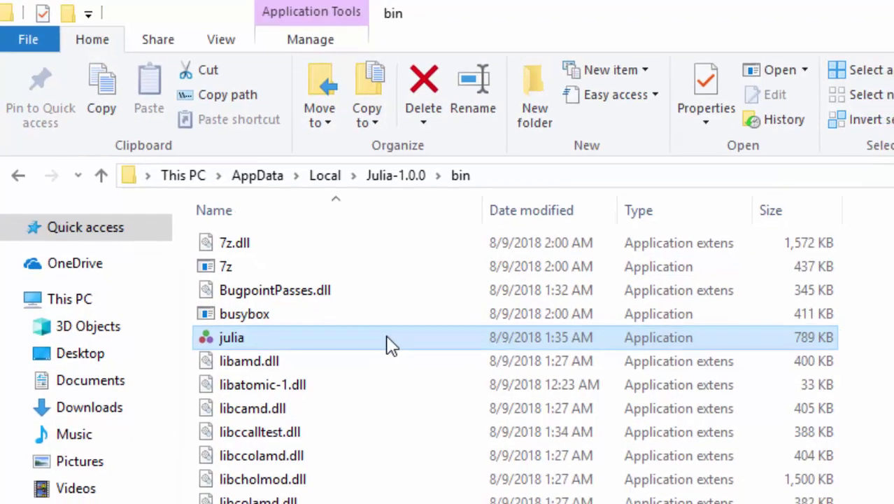
{"action": "right_click", "coordinate": [402, 349]}
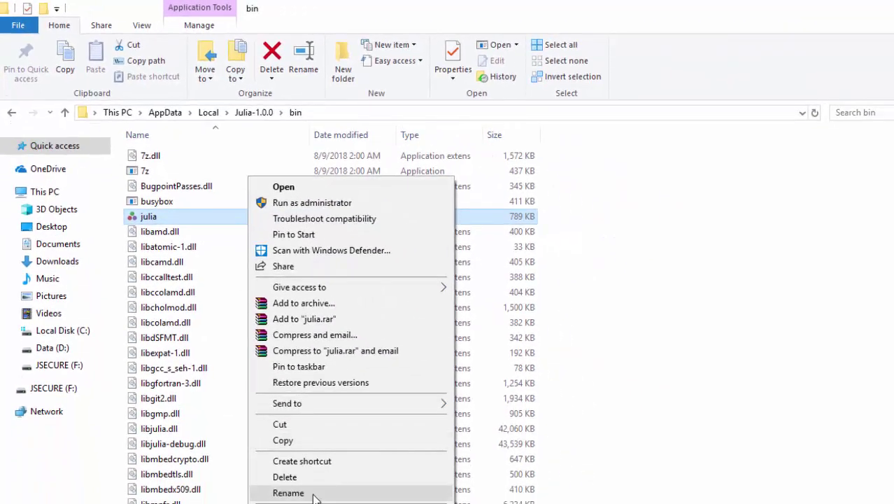
{"action": "left_click", "coordinate": [288, 492]}
{"action": "key", "text": "End"}
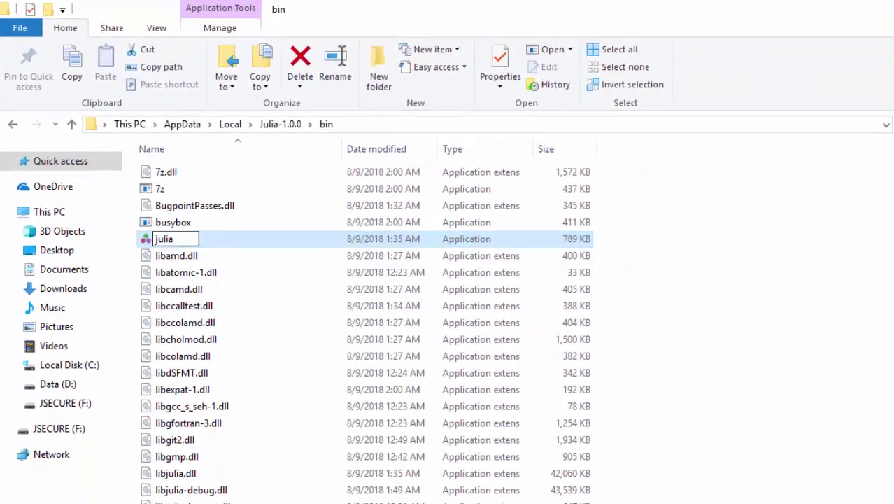
{"action": "type", "text": "1"}
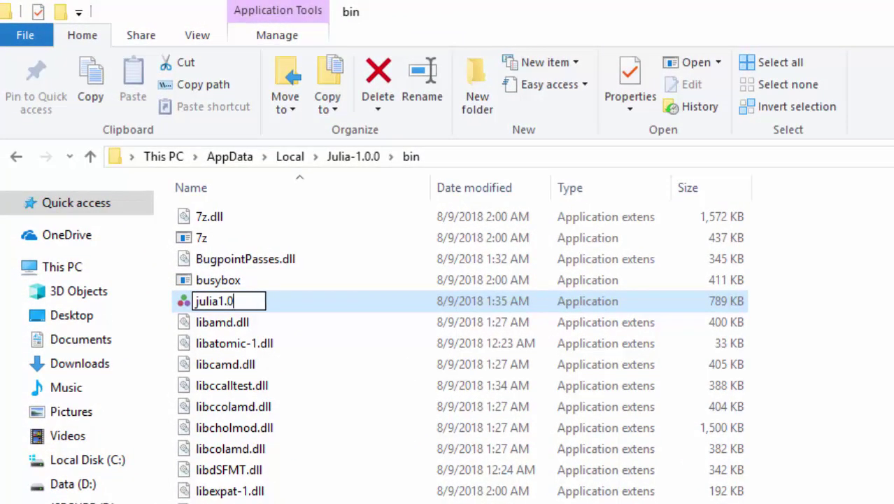
{"action": "type", "text": ".0"}
{"action": "left_click", "coordinate": [365, 319]}
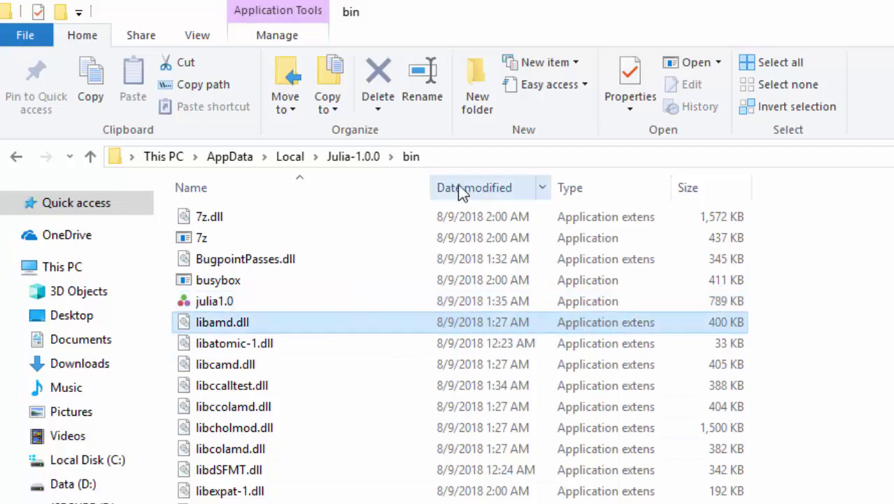
Copy the full path of the bin folder, C:\Users\This PC\AppData\Local\Julia-1.0.0\bin
{"action": "left_click", "coordinate": [450, 155]}
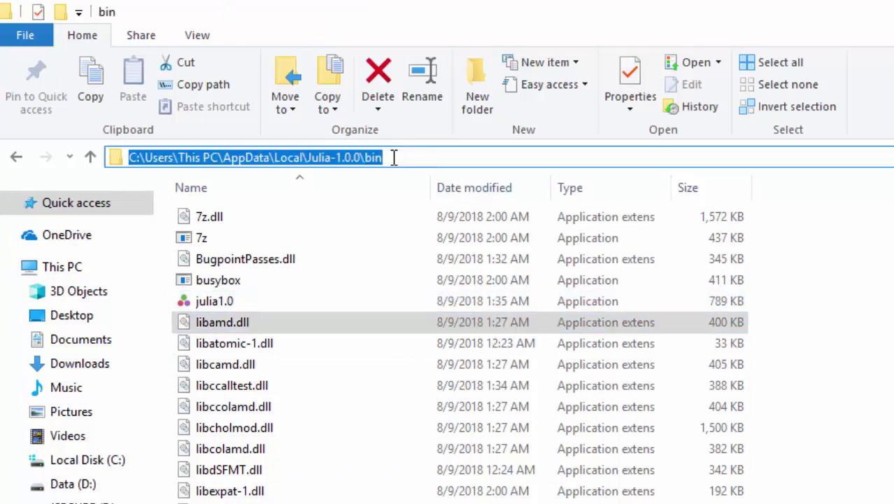
{"action": "right_click", "coordinate": [357, 157]}
{"action": "left_click", "coordinate": [399, 220]}
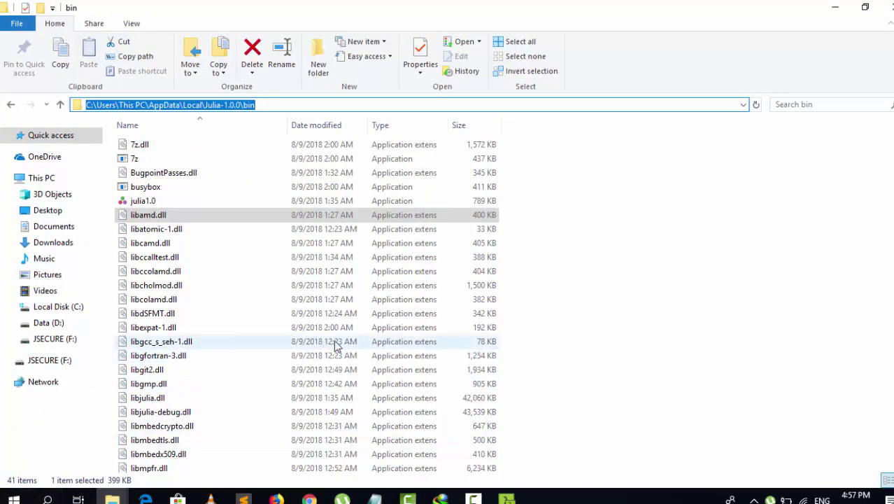
Launch the Control Panel by running "control panel" and open Environment Variables from the advanced system settings
{"action": "key", "text": "super+x"}
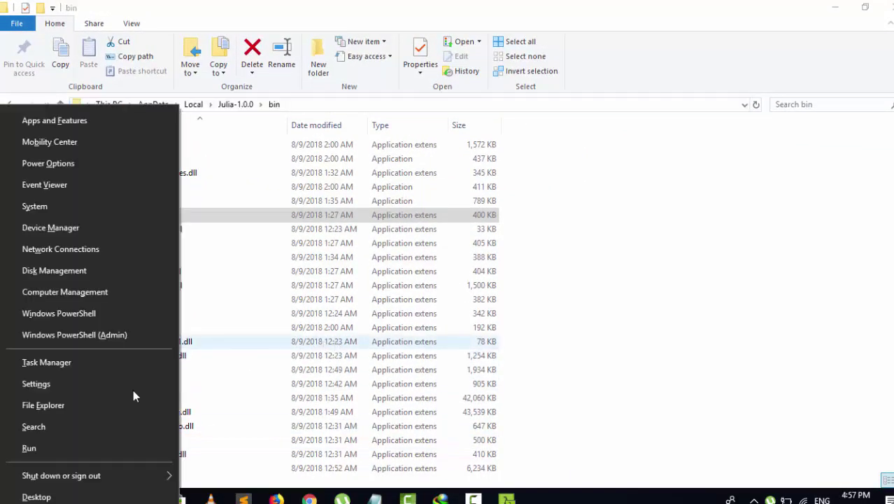
{"action": "left_click", "coordinate": [75, 453]}
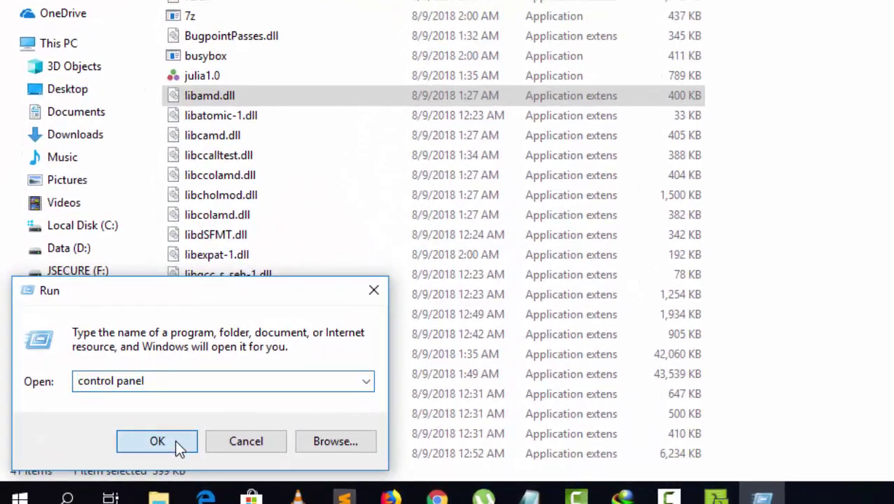
{"action": "left_click", "coordinate": [175, 446]}
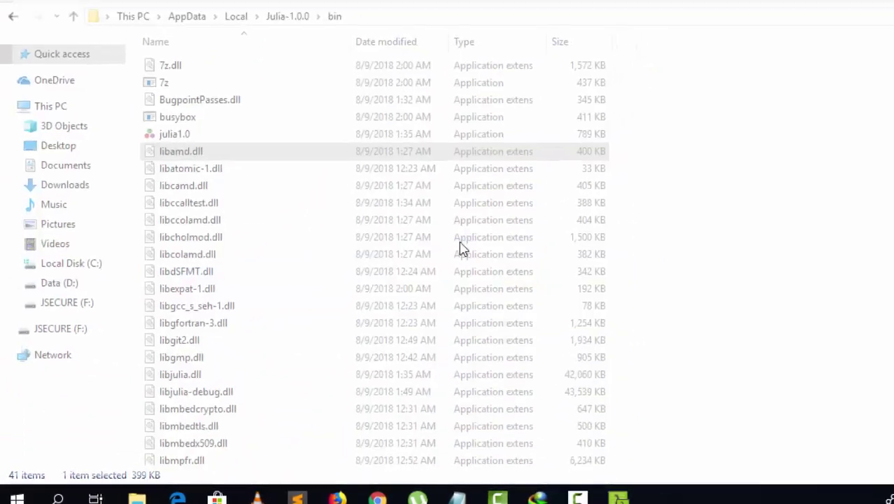
{"action": "left_click", "coordinate": [310, 93]}
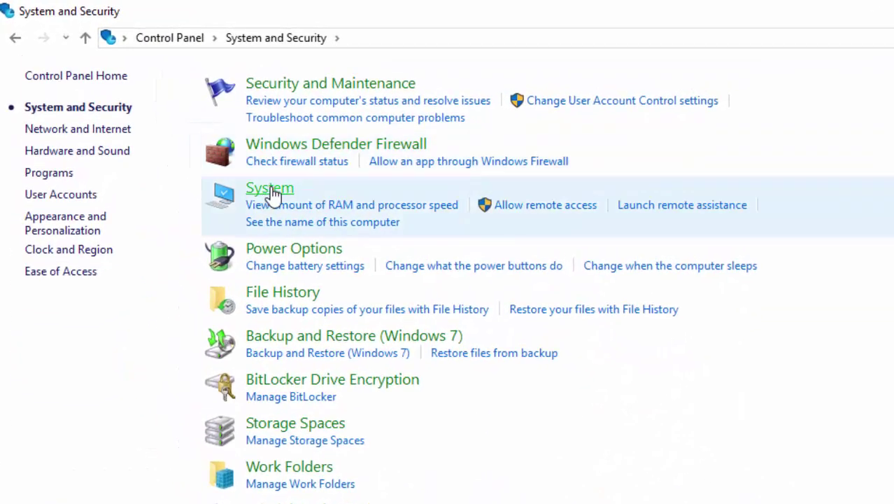
{"action": "left_click", "coordinate": [271, 193]}
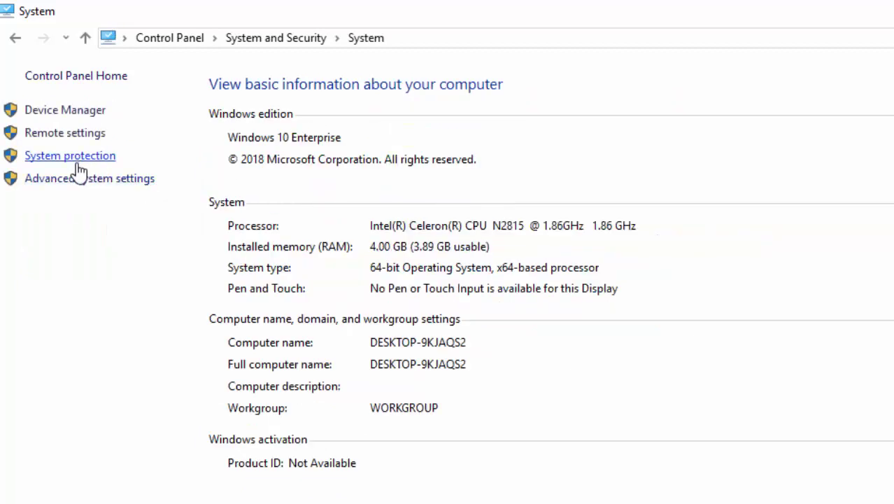
{"action": "left_click", "coordinate": [89, 180]}
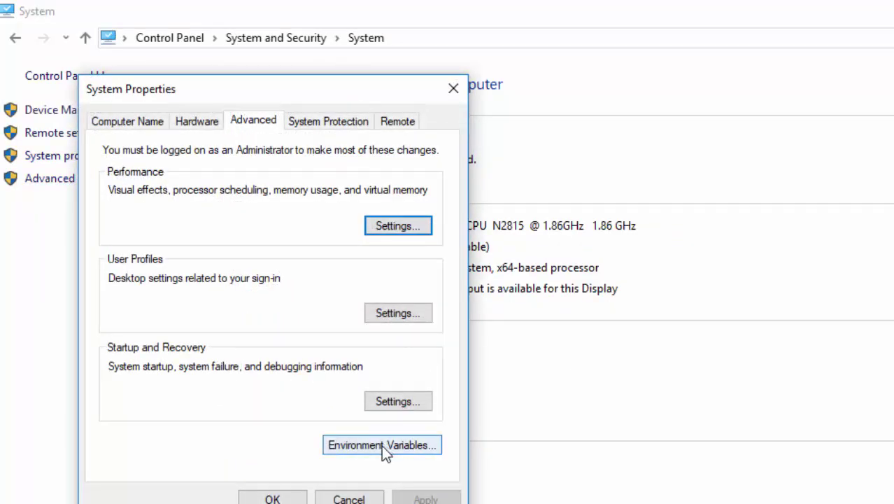
{"action": "left_click", "coordinate": [381, 445]}
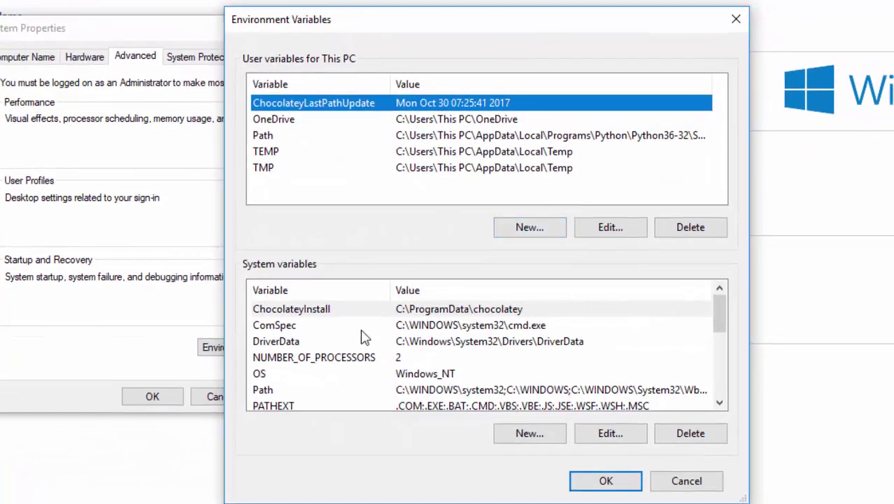
Add a new entry C:\Users\This PC\AppData\Local\Julia-1.0.0\bin to the system Path variable
{"action": "double_click", "coordinate": [278, 395]}
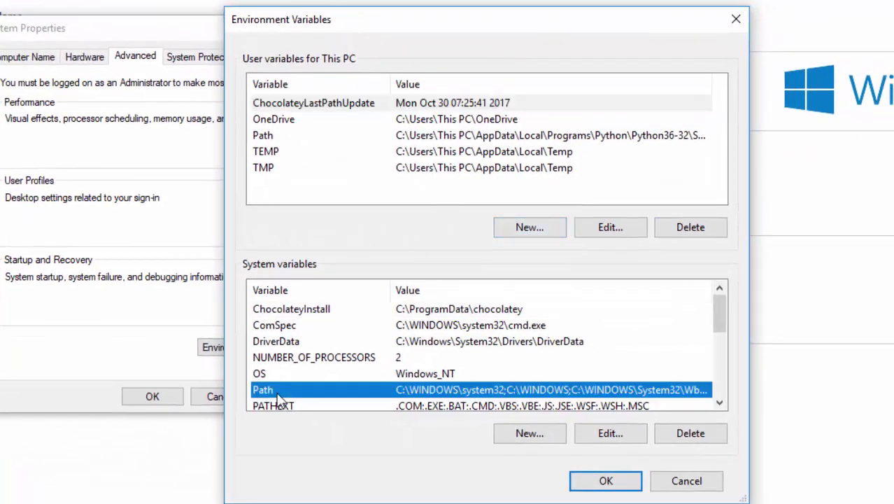
{"action": "left_click", "coordinate": [677, 97]}
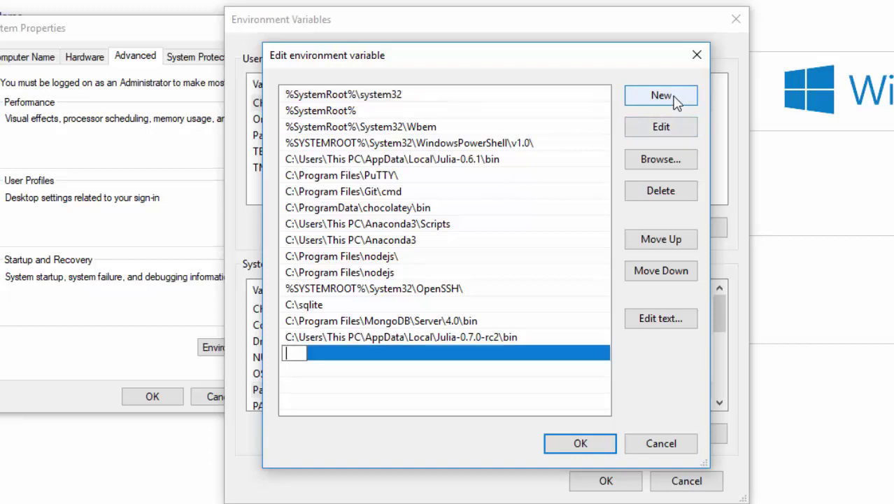
{"action": "right_click", "coordinate": [293, 353]}
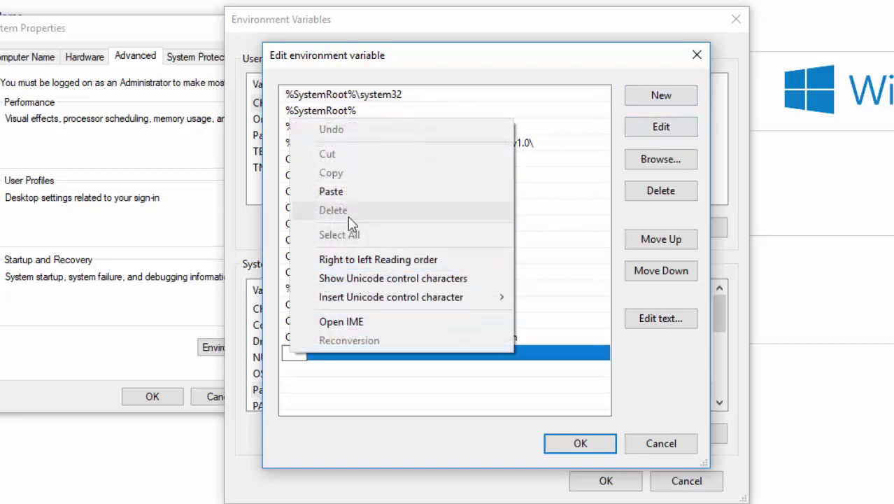
{"action": "left_click", "coordinate": [349, 189]}
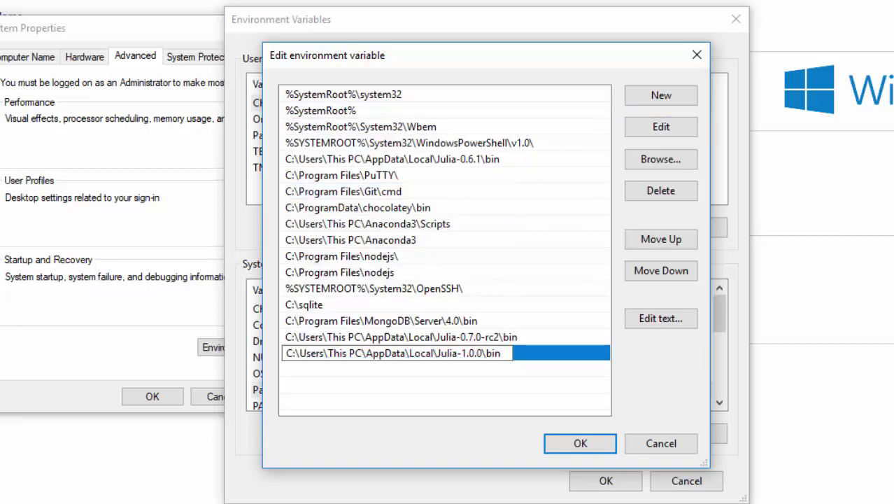
Compare the new Path entry with the full address of the Julia bin folder in File Explorer, and return to the variable editor
{"action": "left_click", "coordinate": [148, 503]}
{"action": "left_click", "coordinate": [148, 500]}
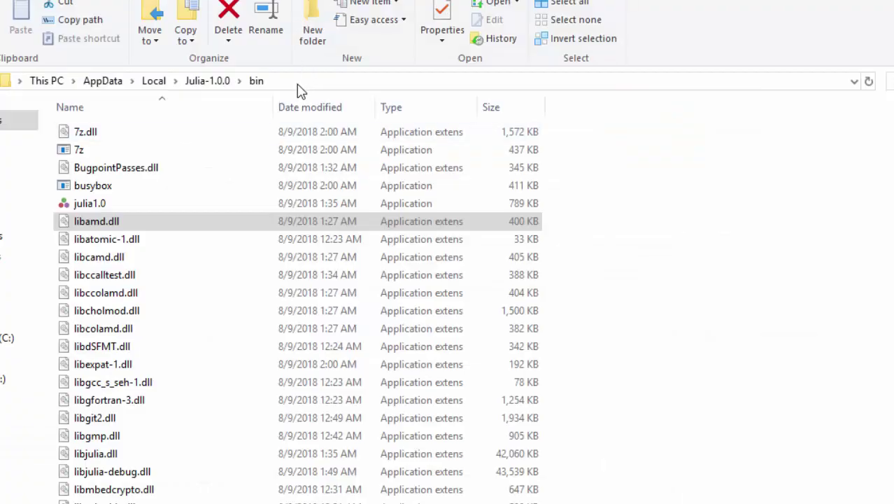
{"action": "left_click", "coordinate": [296, 84]}
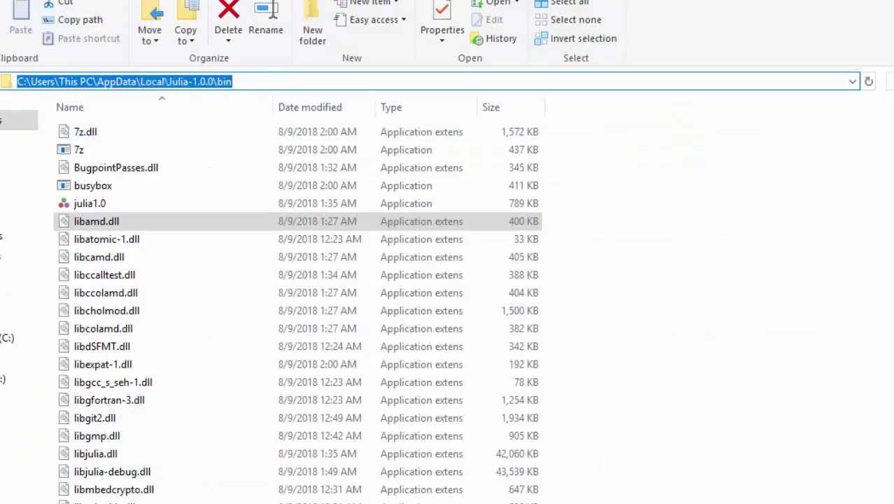
{"action": "mouse_move", "coordinate": [594, 501]}
{"action": "left_click", "coordinate": [591, 462]}
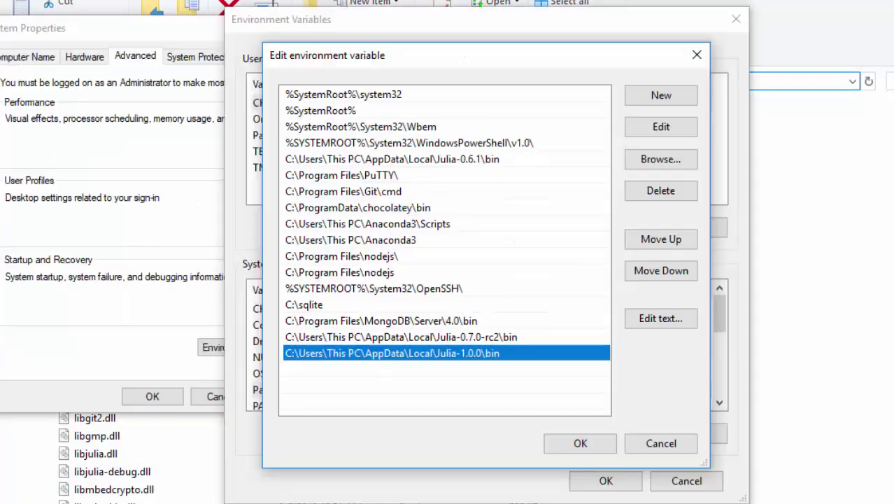
Confirm the edited Path variable and close the Environment Variables and System Properties windows
{"action": "left_click", "coordinate": [587, 445]}
{"action": "left_click", "coordinate": [606, 482]}
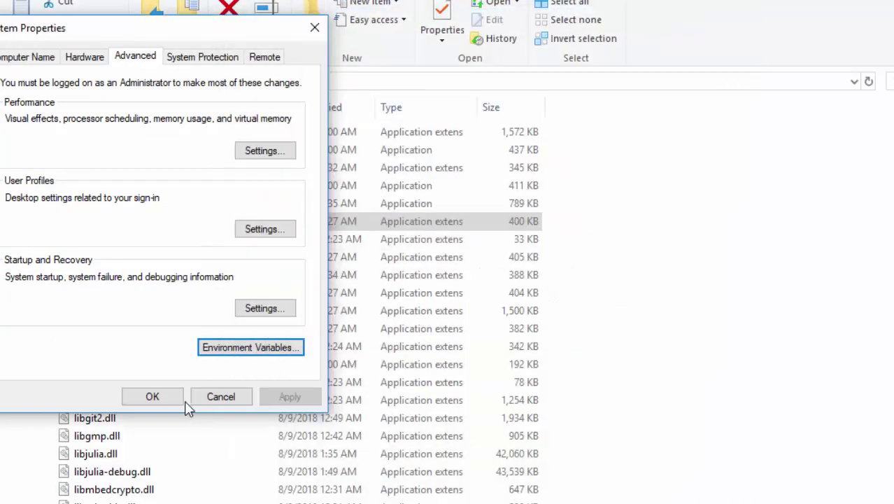
{"action": "left_click", "coordinate": [151, 399]}
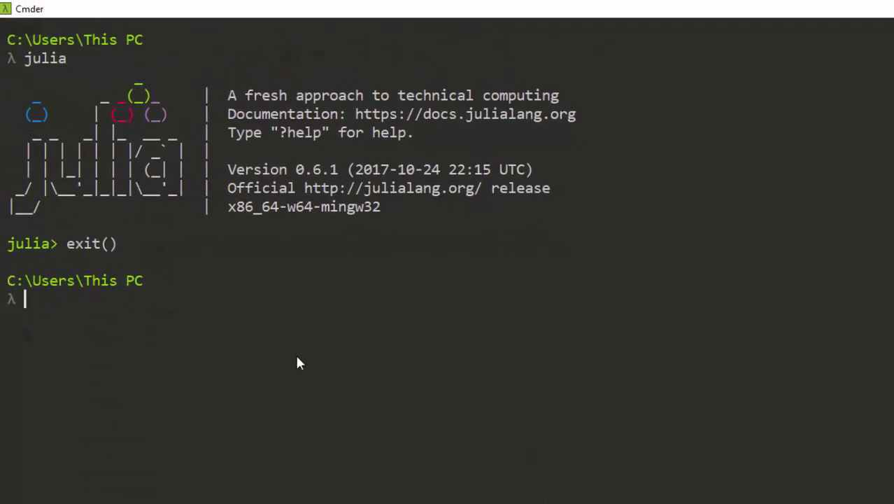
Switch to Cmder, clear the console and end its session with exit, and close the File Explorer window of the bin folder
{"action": "key", "text": "ctrl+l"}
{"action": "type", "text": "juli"}
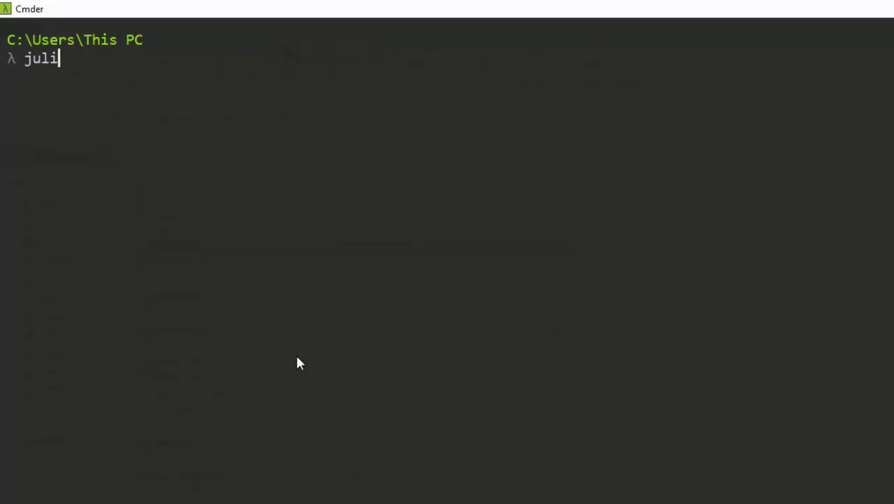
{"action": "key", "text": "BackSpace"}
{"action": "key", "text": "BackSpace"}
{"action": "key", "text": "BackSpace"}
{"action": "type", "text": "exit"}
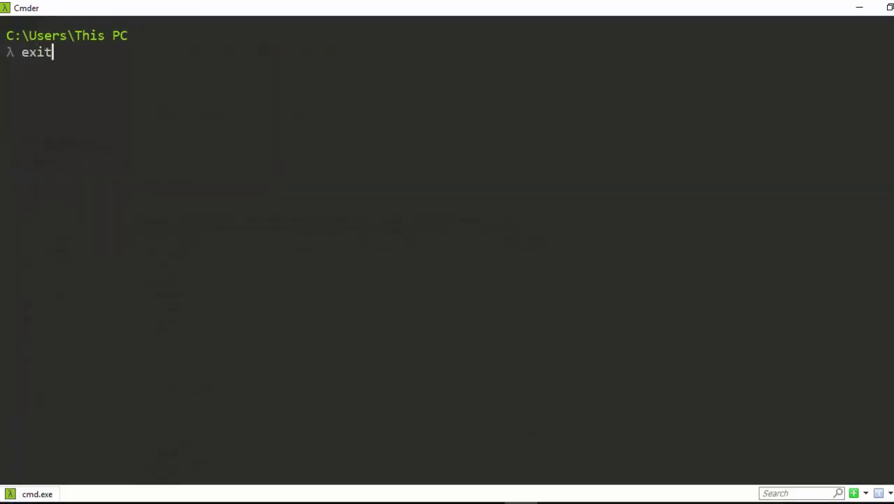
{"action": "key", "text": "Return"}
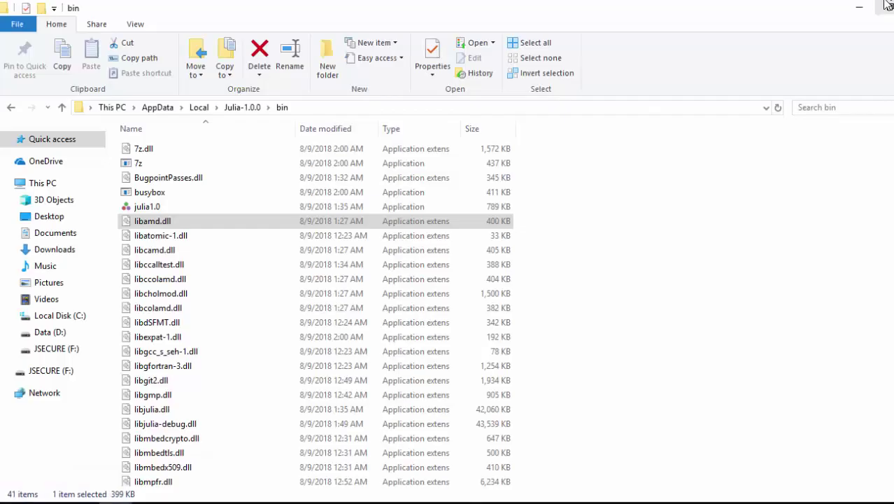
{"action": "key", "text": "alt+F4"}
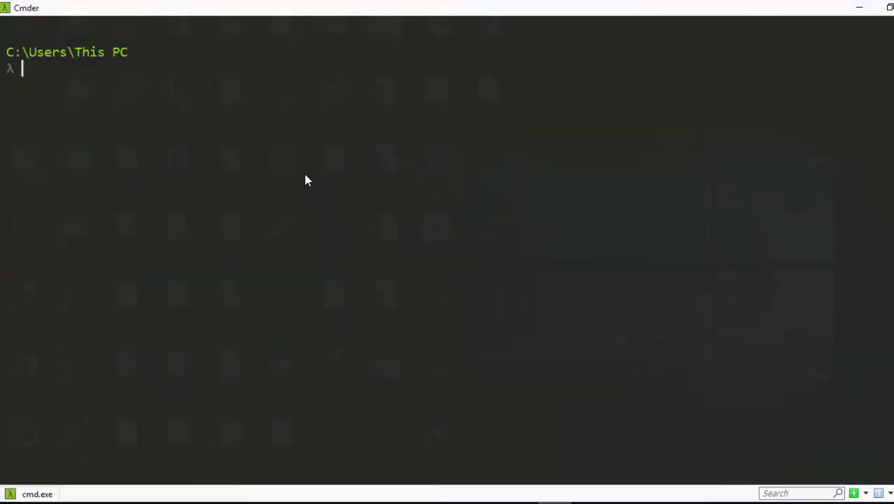
Start Julia 1.0.0 in a fresh Cmder session with the command julia1.0, and open an additional console tab with default settings
{"action": "type", "text": "julia1.0"}
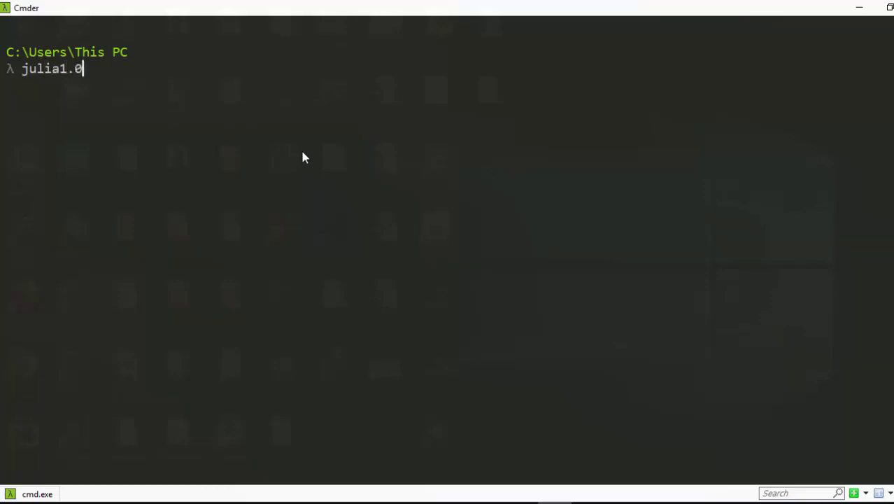
{"action": "key", "text": "Return"}
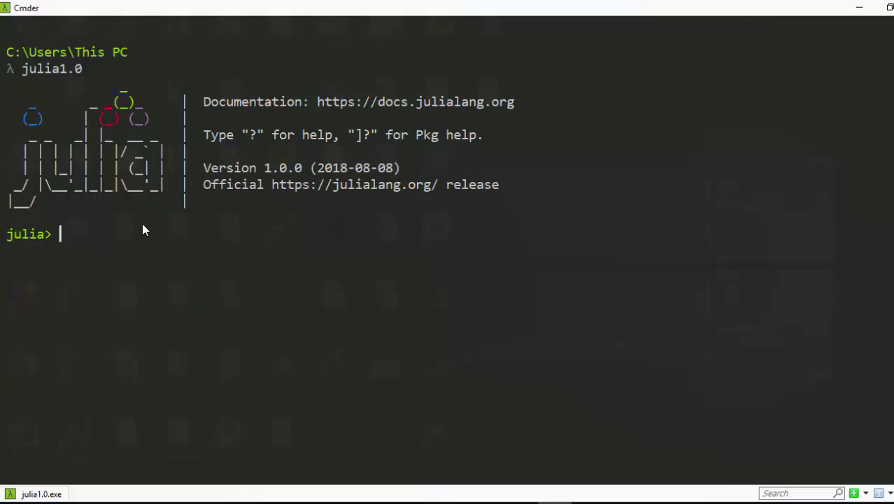
{"action": "left_click", "coordinate": [853, 493]}
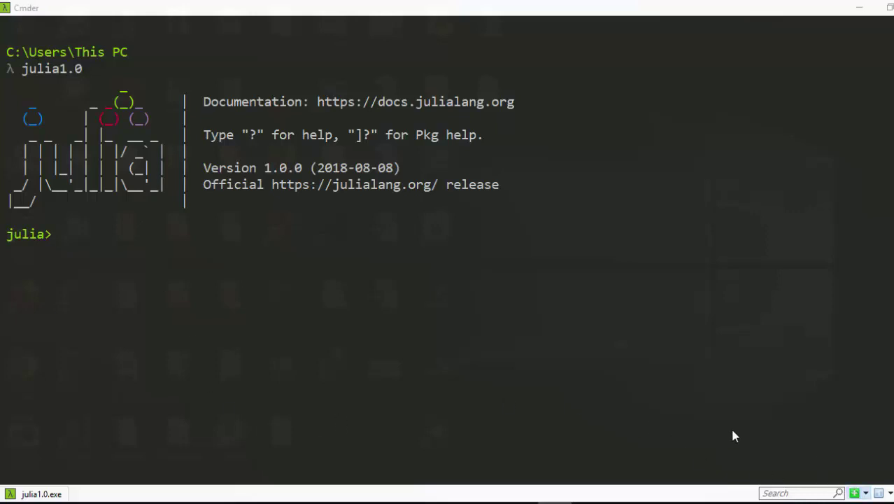
{"action": "left_click", "coordinate": [538, 338]}
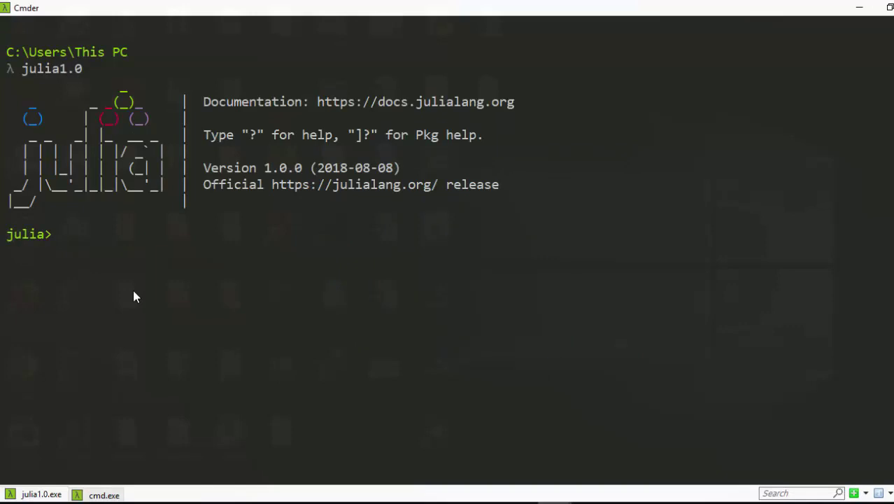
Try the help mode and the shell mode of the Julia 1.0 REPL, returning to the normal prompt after each
{"action": "type", "text": "?"}
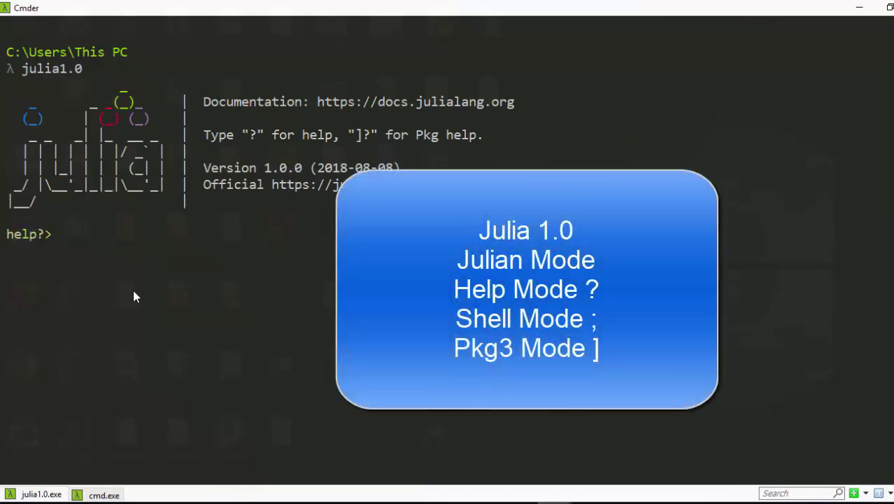
{"action": "key", "text": "BackSpace"}
{"action": "type", "text": ";"}
{"action": "key", "text": "BackSpace"}
Enter the package mode of the Julia 1.0 REPL and install the Flux package with add Flux
{"action": "type", "text": "]"}
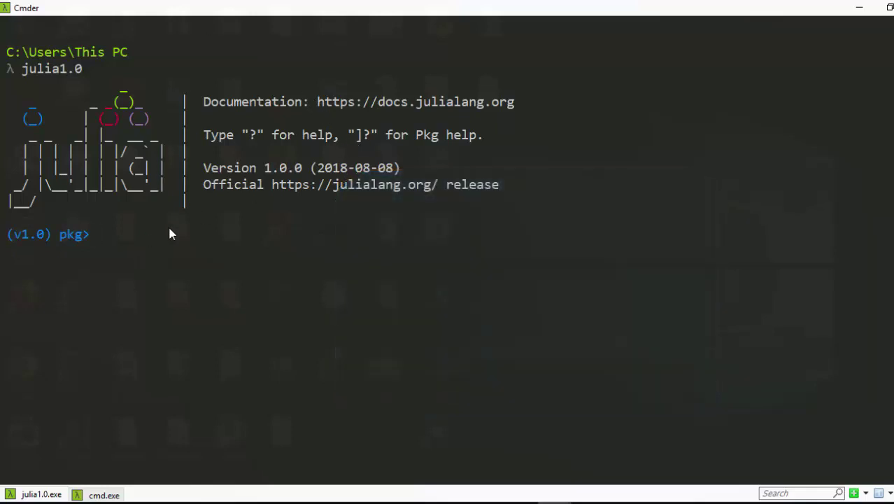
{"action": "type", "text": "add Flux"}
{"action": "key", "text": "Return"}
Create a new console split to the right of the Julia 1.0 session
{"action": "left_click", "coordinate": [853, 493]}
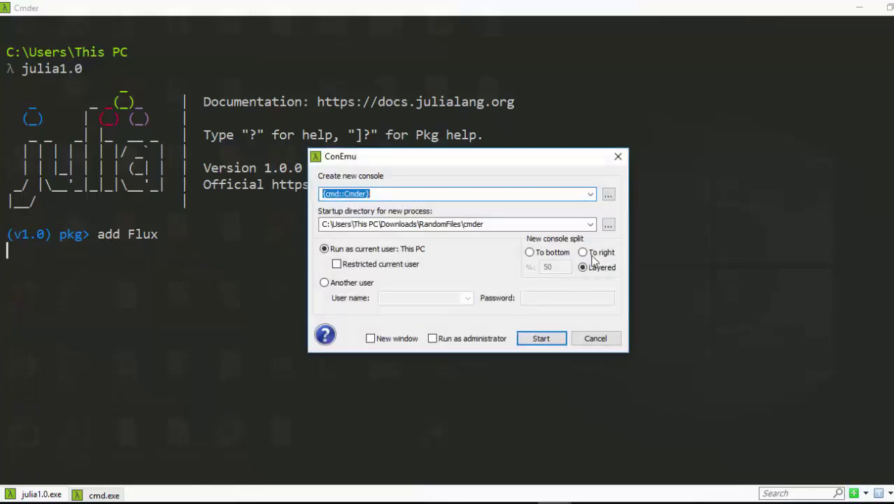
{"action": "left_click", "coordinate": [582, 265]}
{"action": "left_click", "coordinate": [582, 252]}
{"action": "key", "text": "Return"}
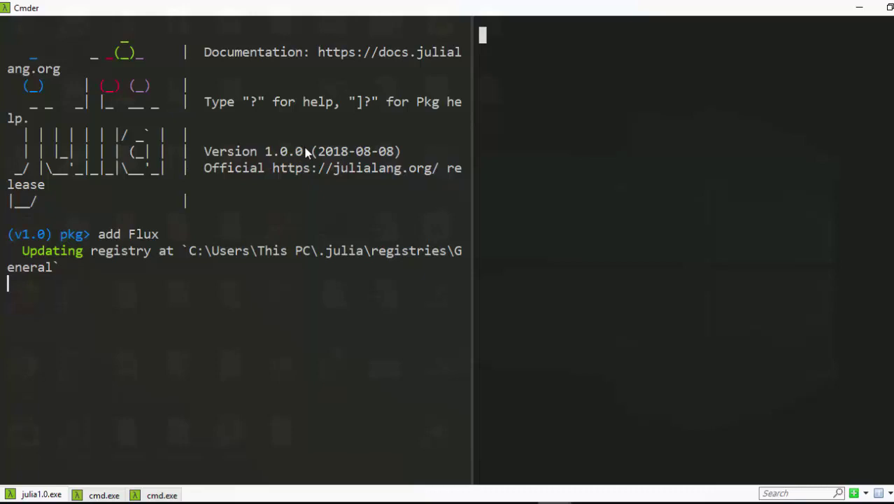
Start the older Julia version in the new split console with the command julia
{"action": "left_click", "coordinate": [508, 153]}
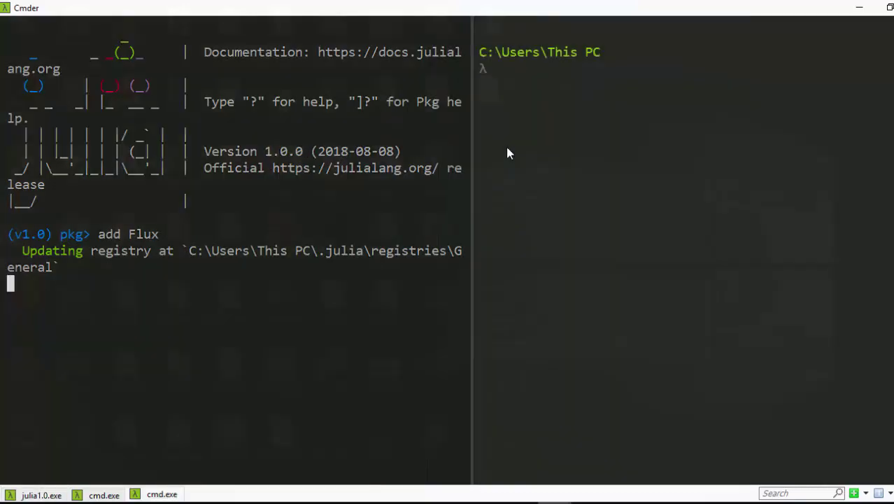
{"action": "type", "text": "jul"}
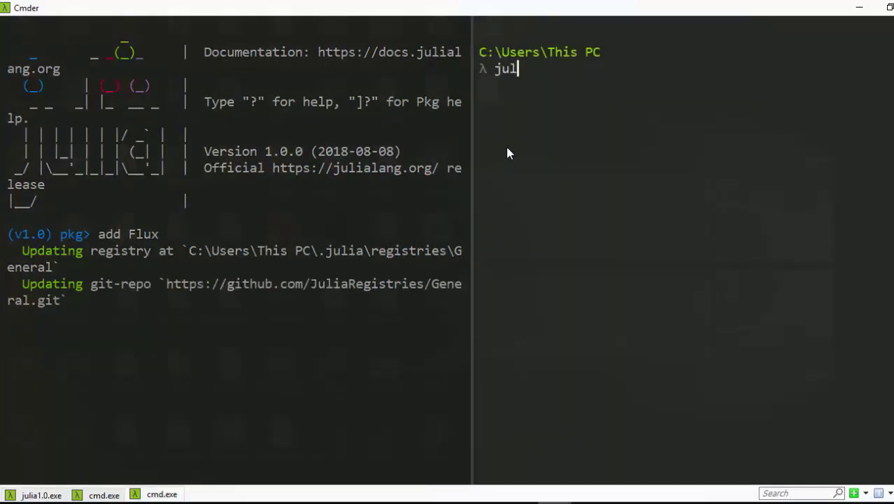
{"action": "type", "text": "ia"}
{"action": "key", "text": "Return"}
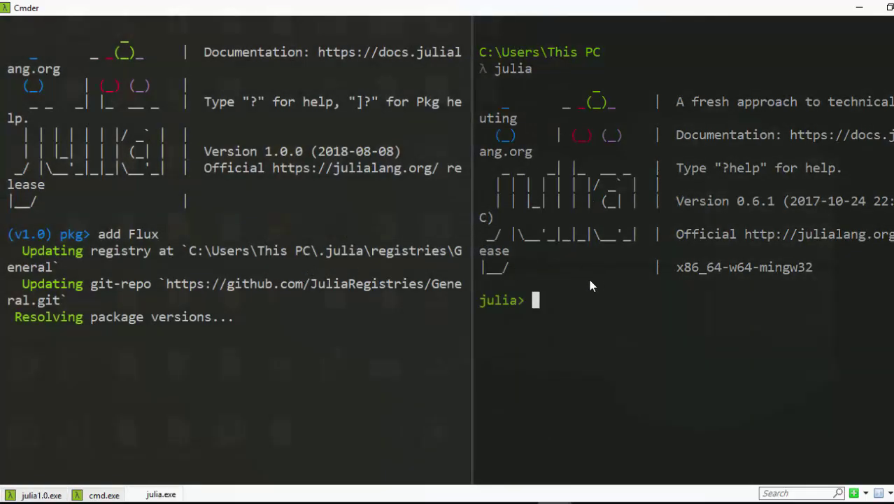
Write the package installation command Pkg.add("Mux") at the older Julia version's prompt, without running it
{"action": "left_click", "coordinate": [291, 245]}
{"action": "left_click", "coordinate": [538, 298]}
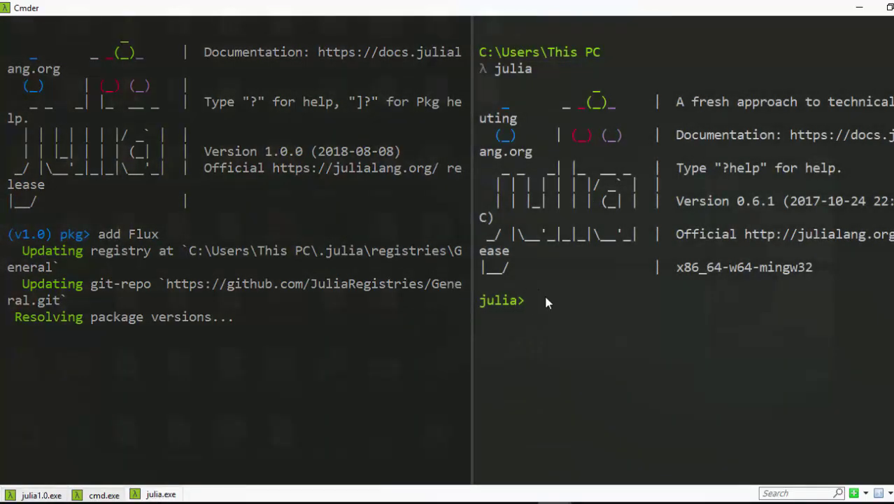
{"action": "type", "text": "Pkg.add(\"Mux"}
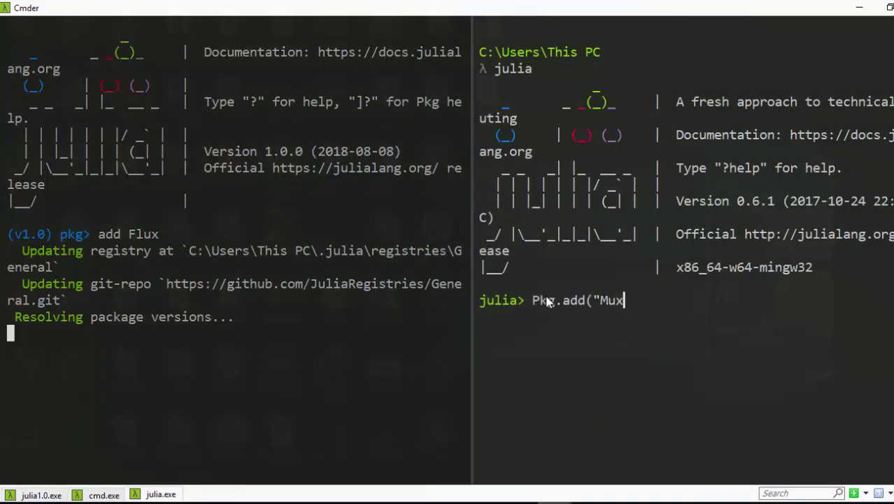
{"action": "type", "text": "\")"}
Compare the package installation syntax in the Julia 1.0 console with that in the older version's console
{"action": "left_click", "coordinate": [138, 268]}
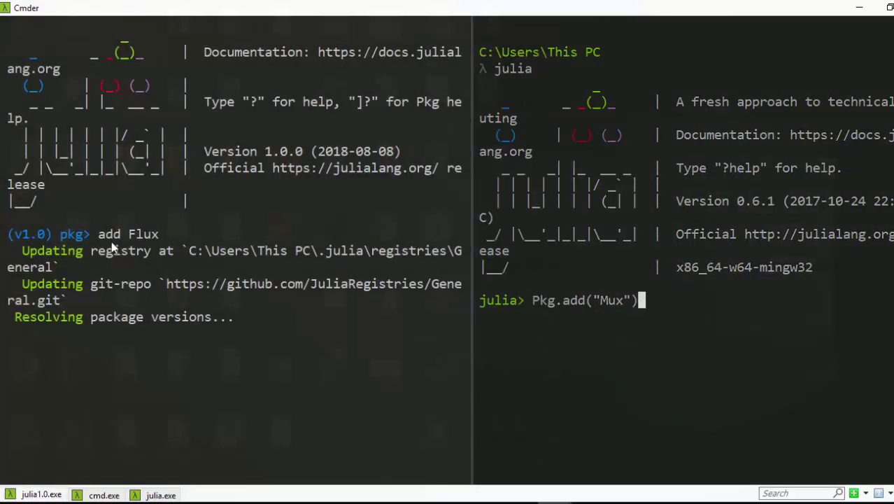
{"action": "left_click", "coordinate": [575, 238]}
{"action": "left_click", "coordinate": [331, 293]}
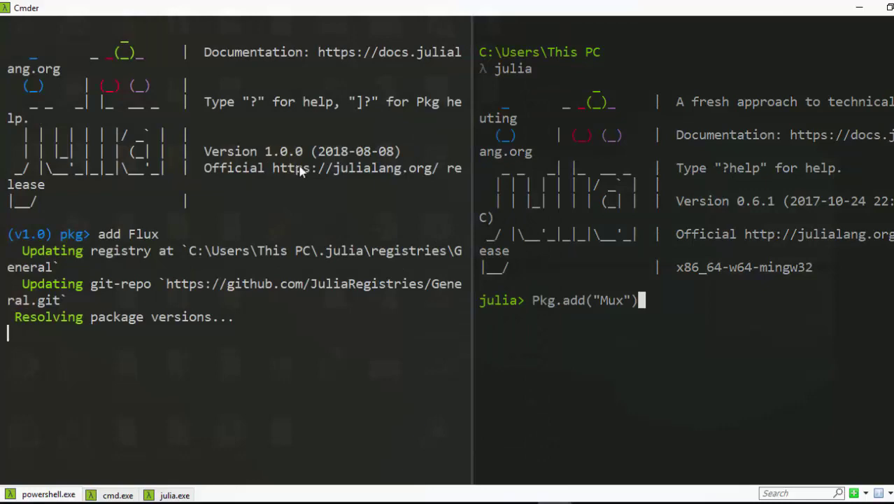
{"action": "left_click", "coordinate": [571, 135]}
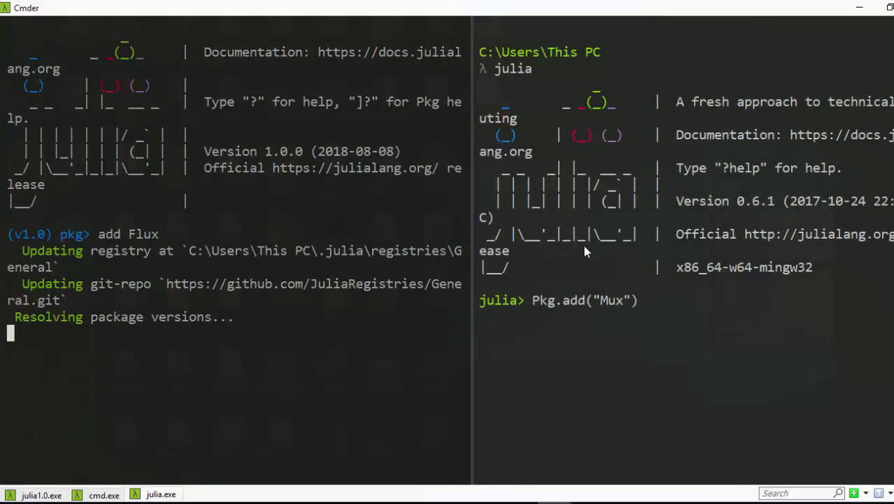